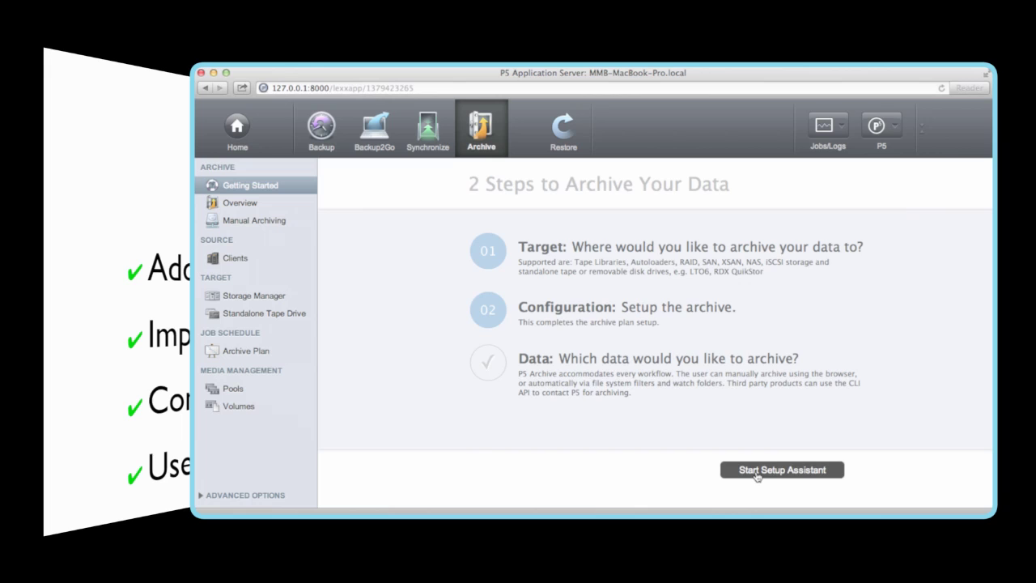
Use the Setup Assistant to autodetect and register the SPECTRA PYTHON tape library as awjb0.
click(757, 472)
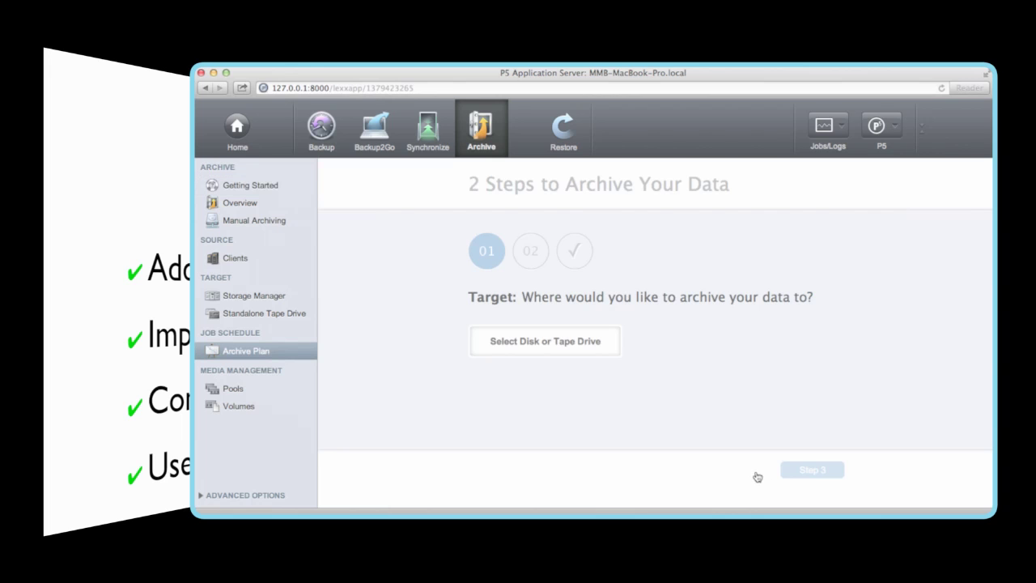
click(579, 352)
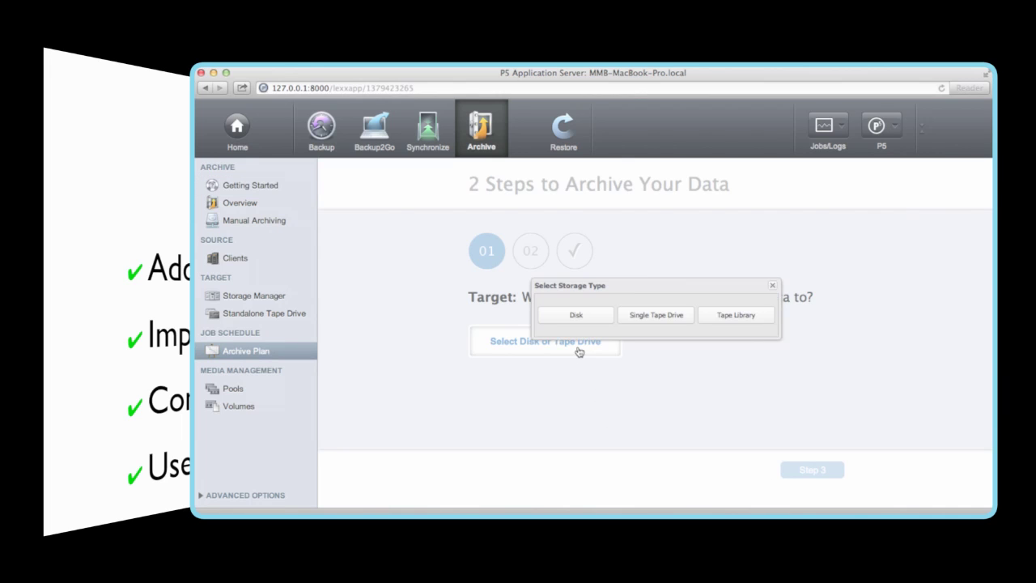
click(717, 321)
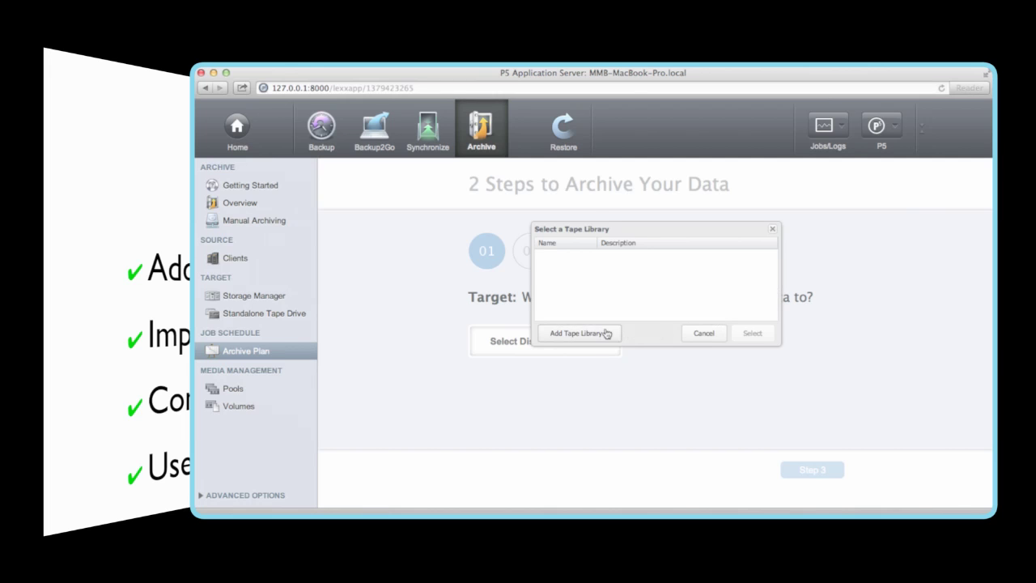
click(603, 333)
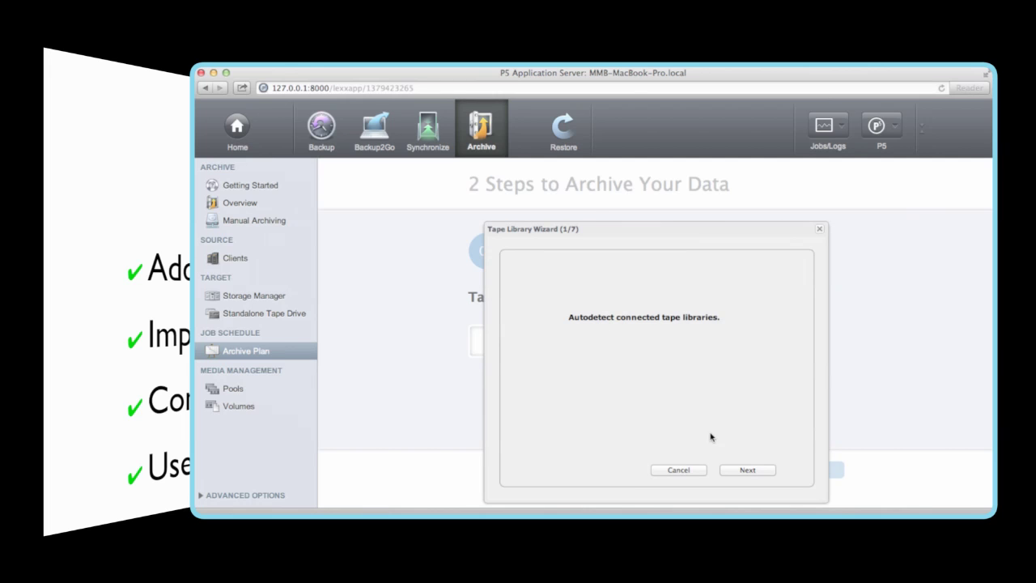
click(737, 470)
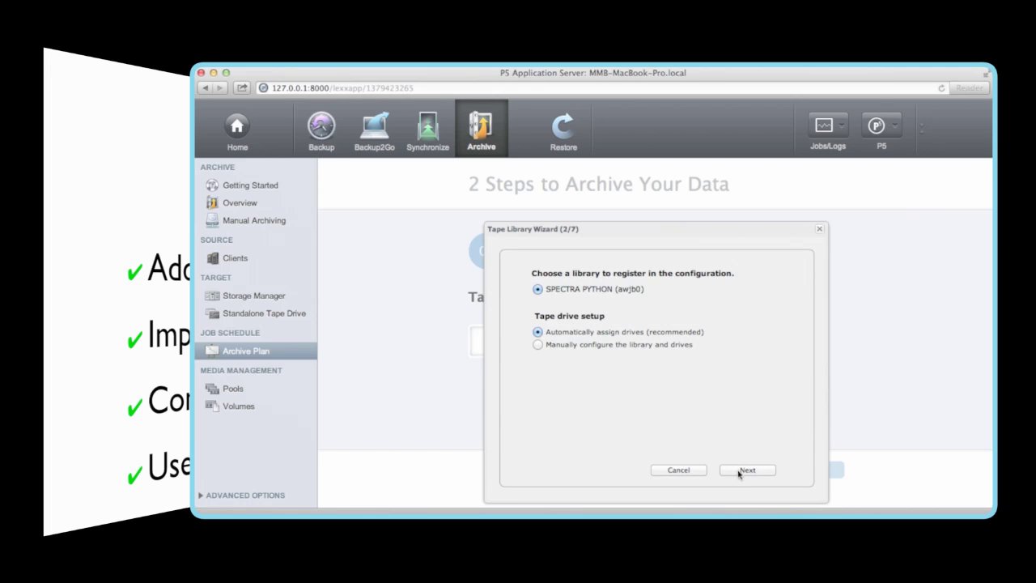
click(738, 471)
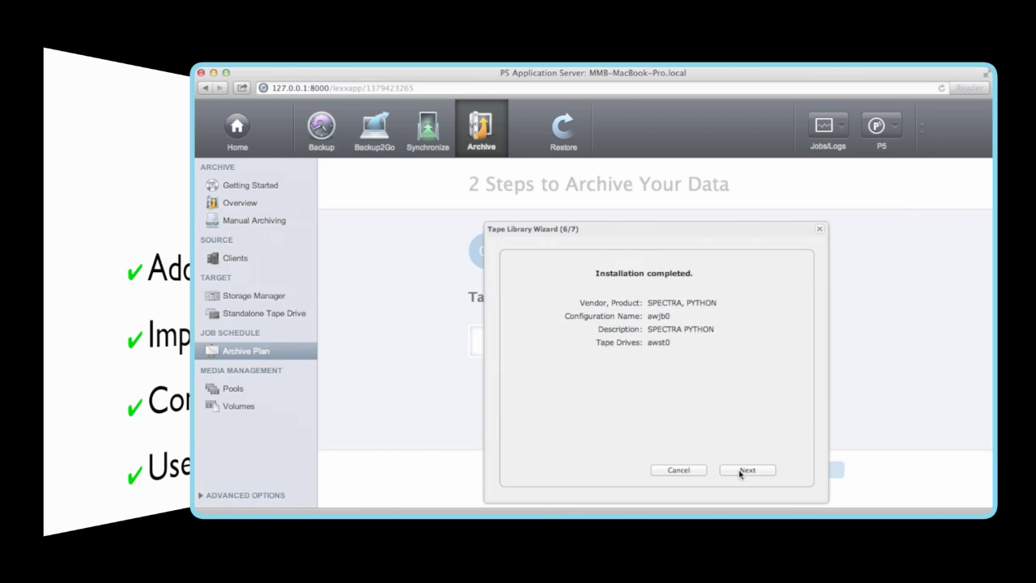
Label the tape in slot 1 for Archive use.
click(740, 472)
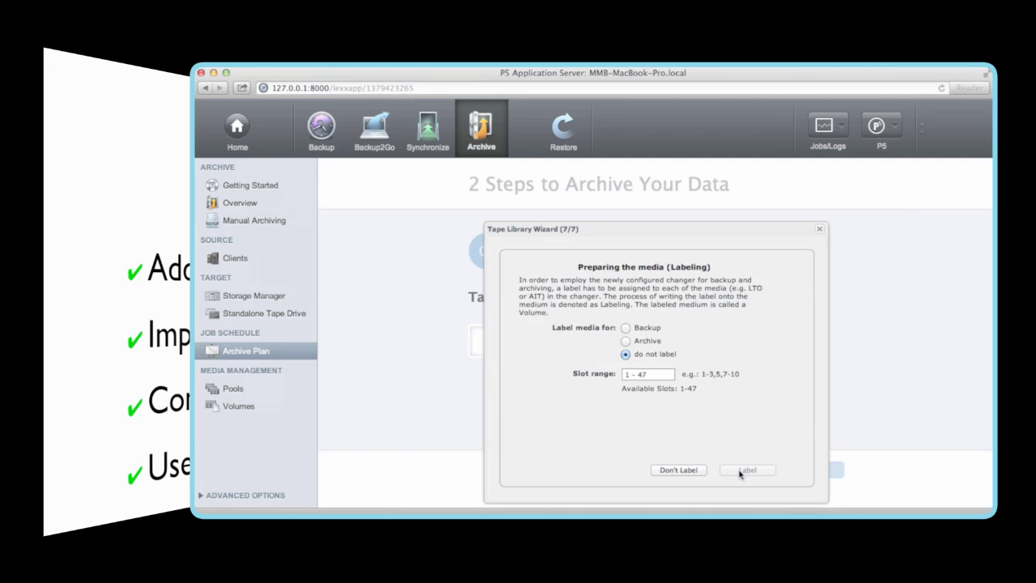
click(651, 373)
key(BackSpace)
key(BackSpace)
key(BackSpace)
key(BackSpace)
click(626, 342)
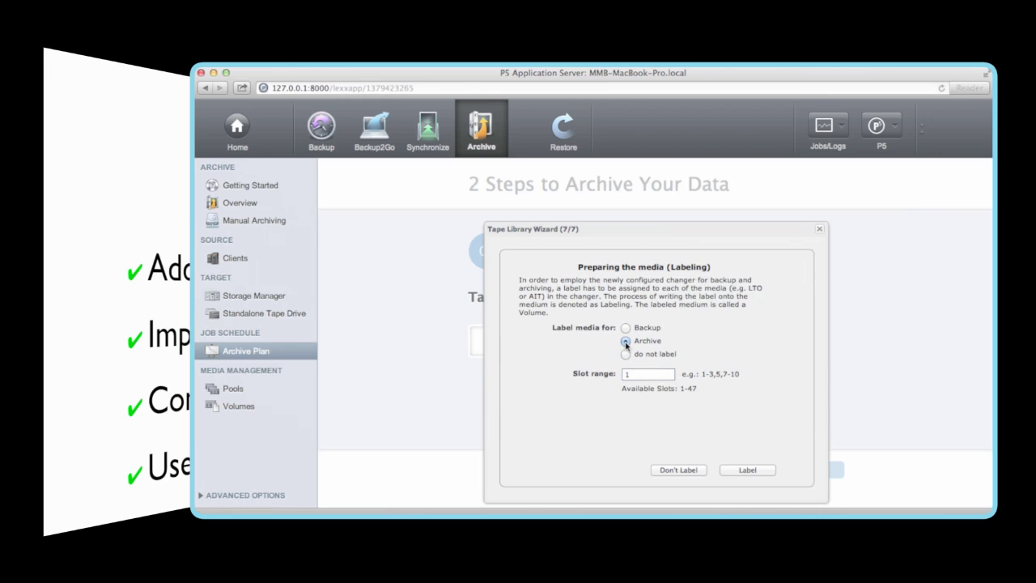
click(738, 471)
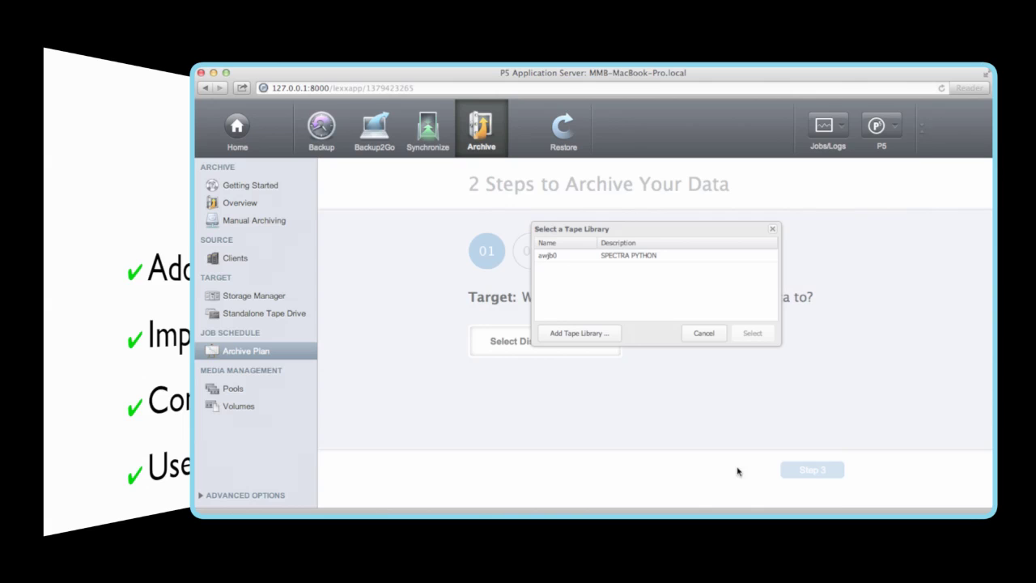
Select the awjb0 tape library as the target for Archive Plan 1.
click(664, 257)
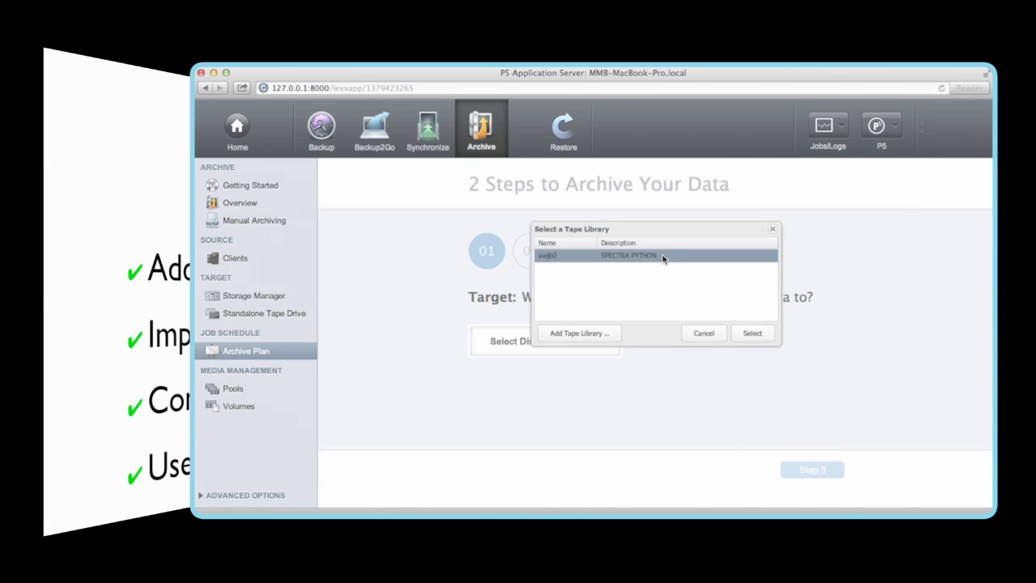
click(751, 334)
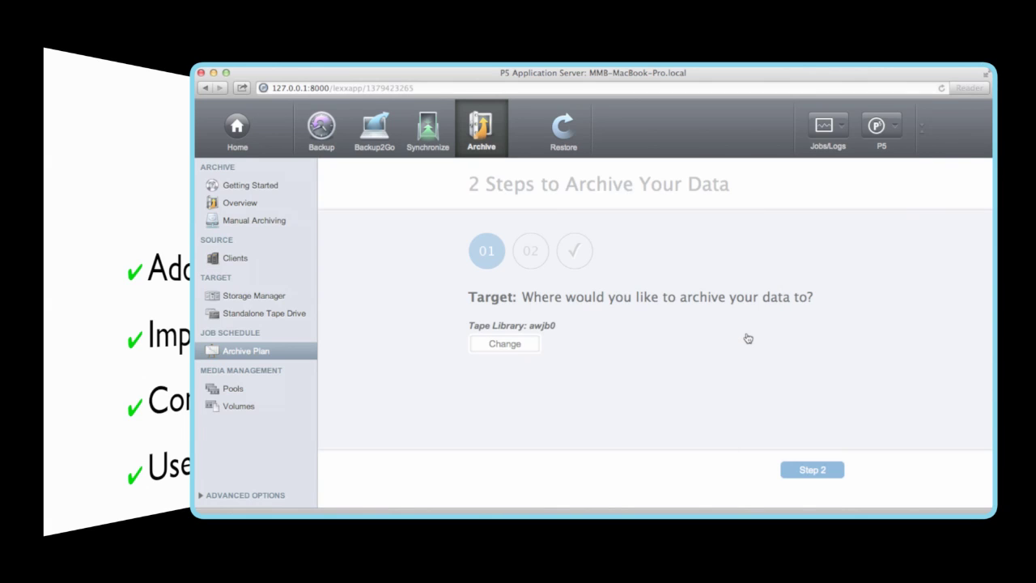
click(801, 472)
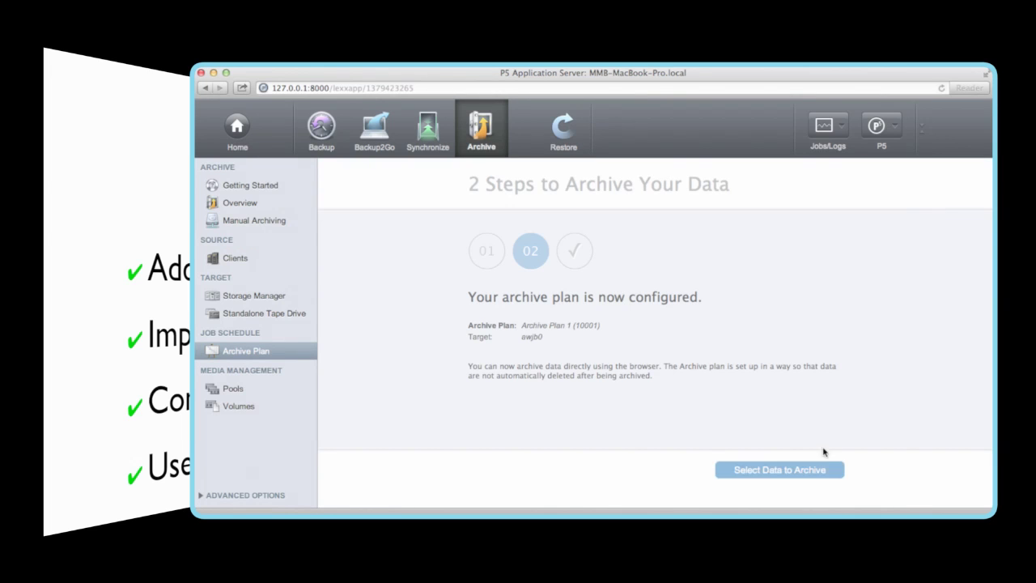
click(835, 130)
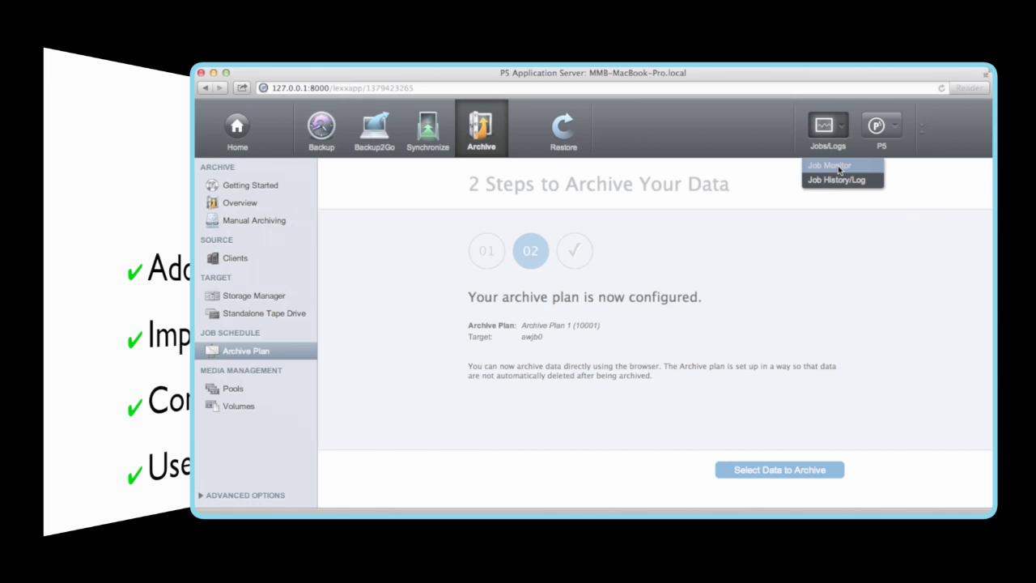
click(834, 166)
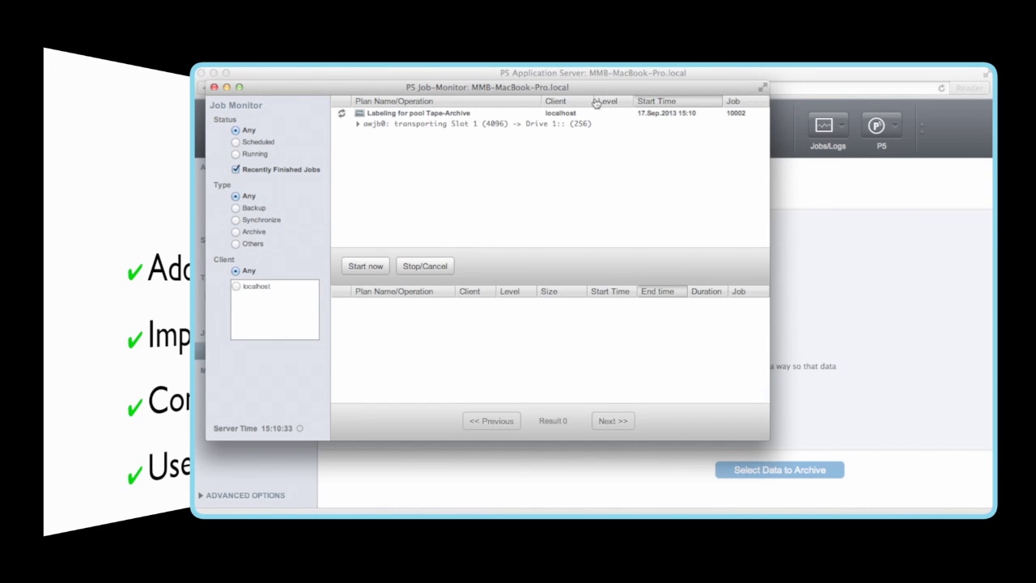
drag(595, 88, 814, 80)
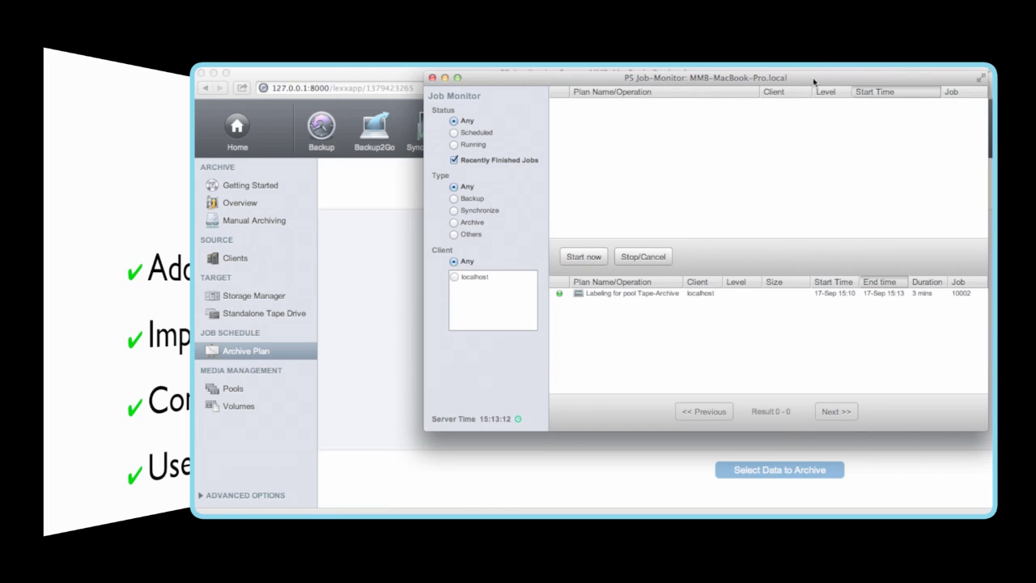
click(432, 78)
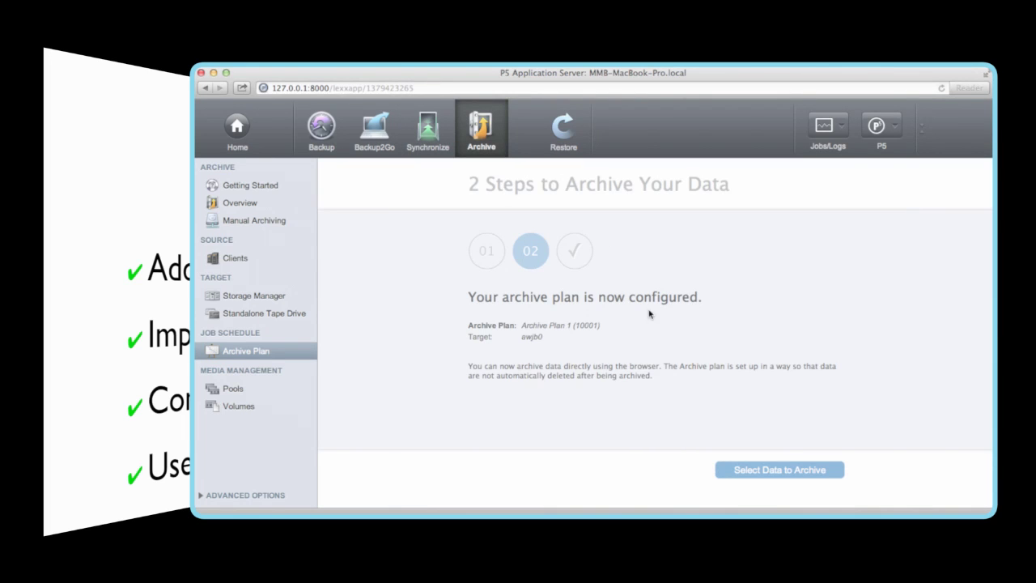
Archive the localhost DEMODATA-NEW folder with Archive Plan 1 and monitor the job.
click(756, 470)
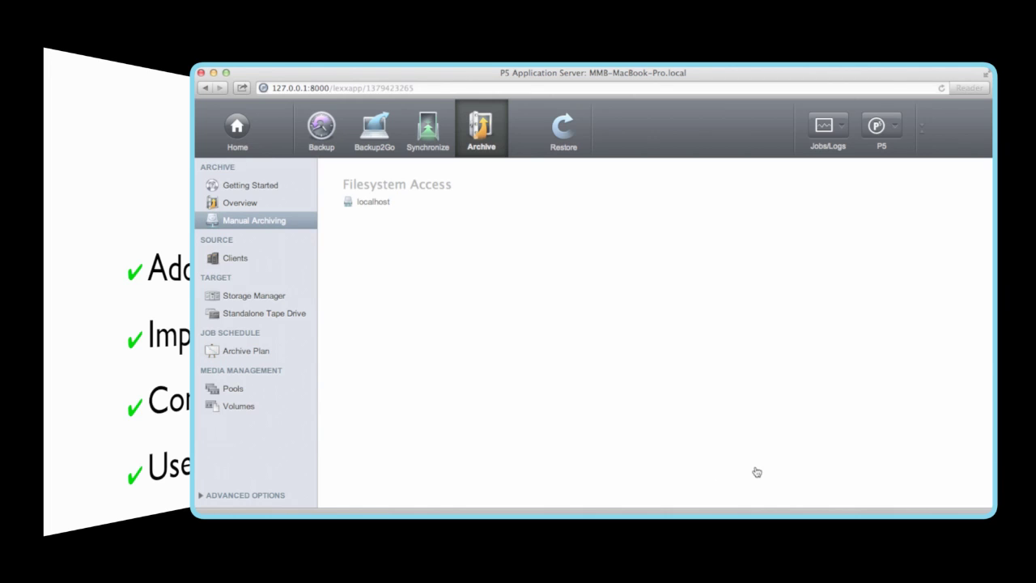
click(348, 205)
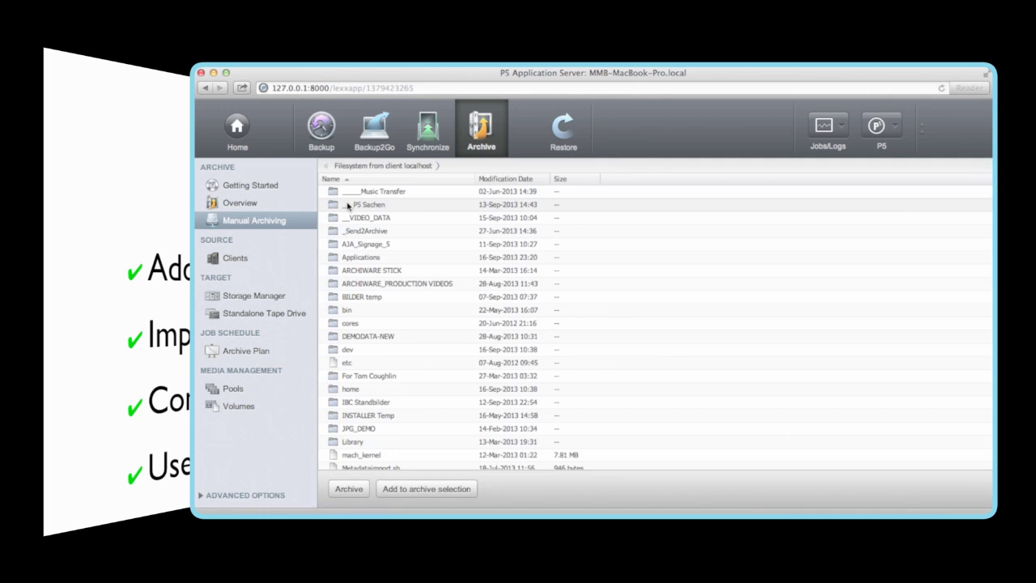
click(360, 336)
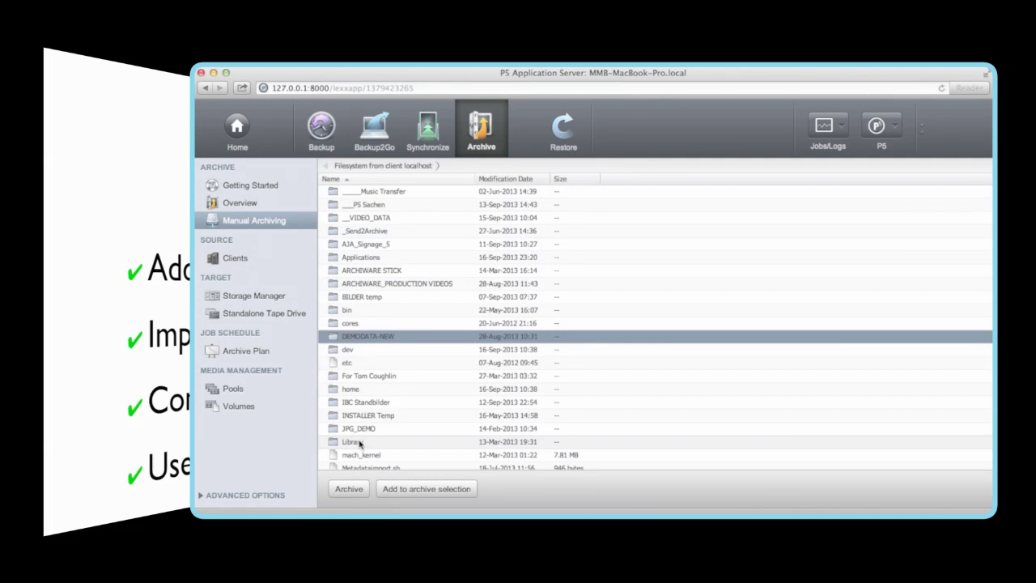
click(358, 490)
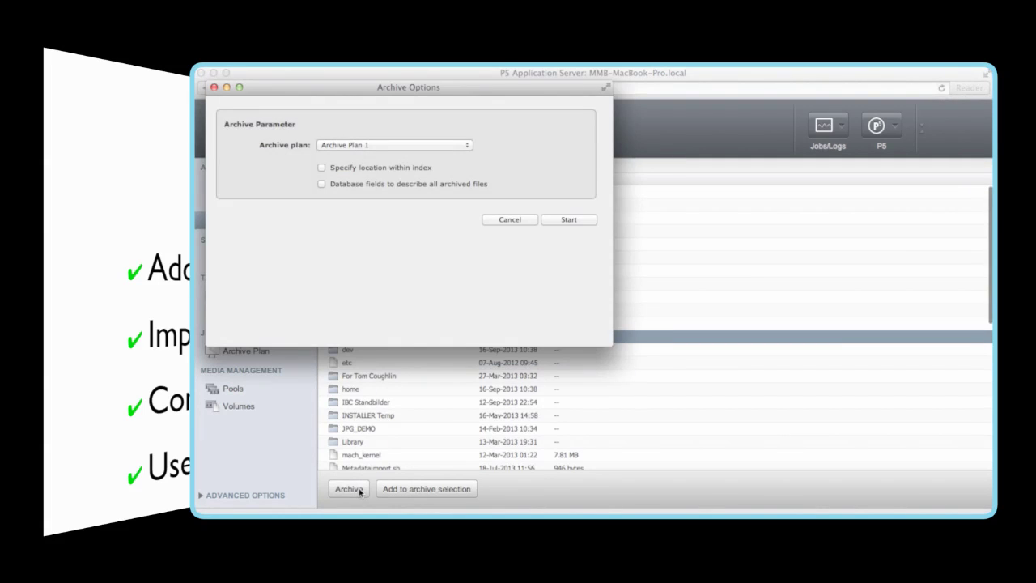
click(566, 222)
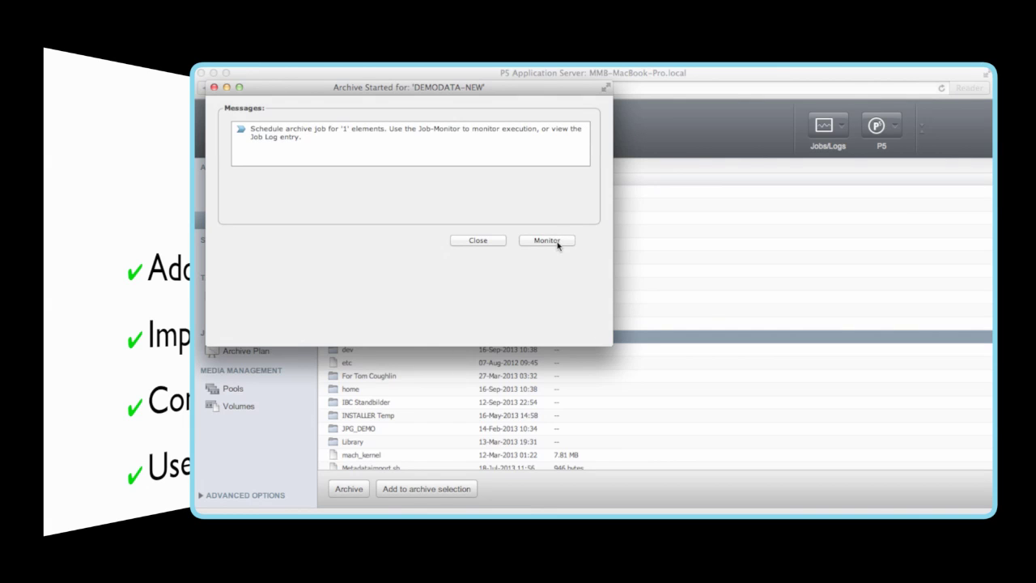
click(547, 241)
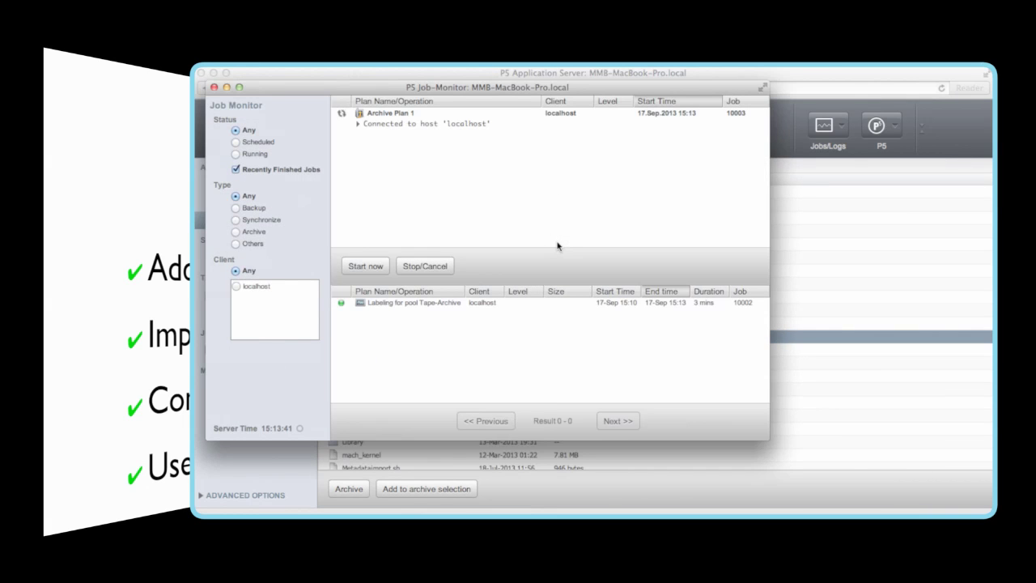
Move the Job Monitor aside while the DEMODATA-NEW archive job runs to completion.
drag(429, 94, 642, 86)
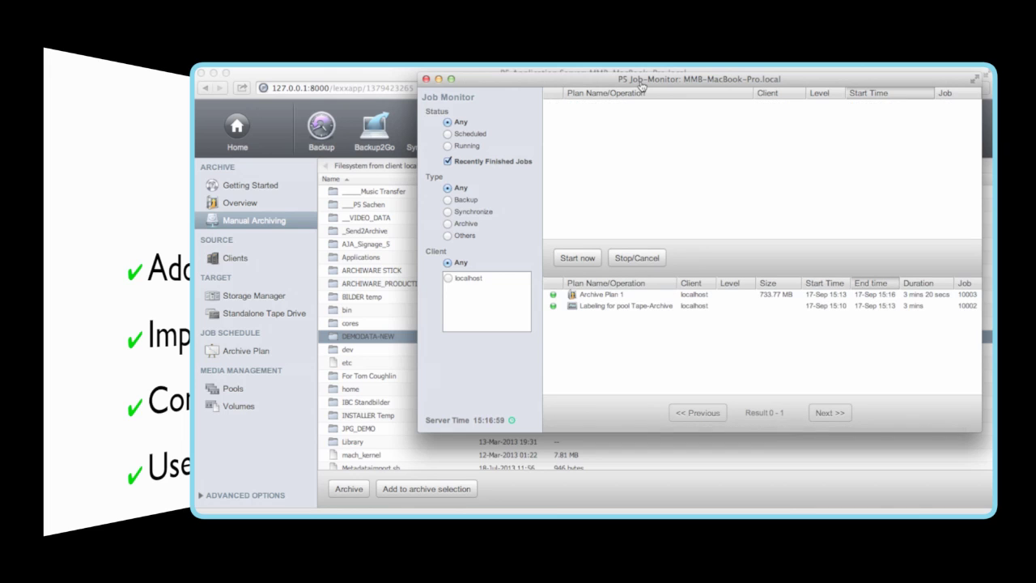
Close the job monitor and open DEMODATA-NEW from the Default Archive in Restore.
click(426, 79)
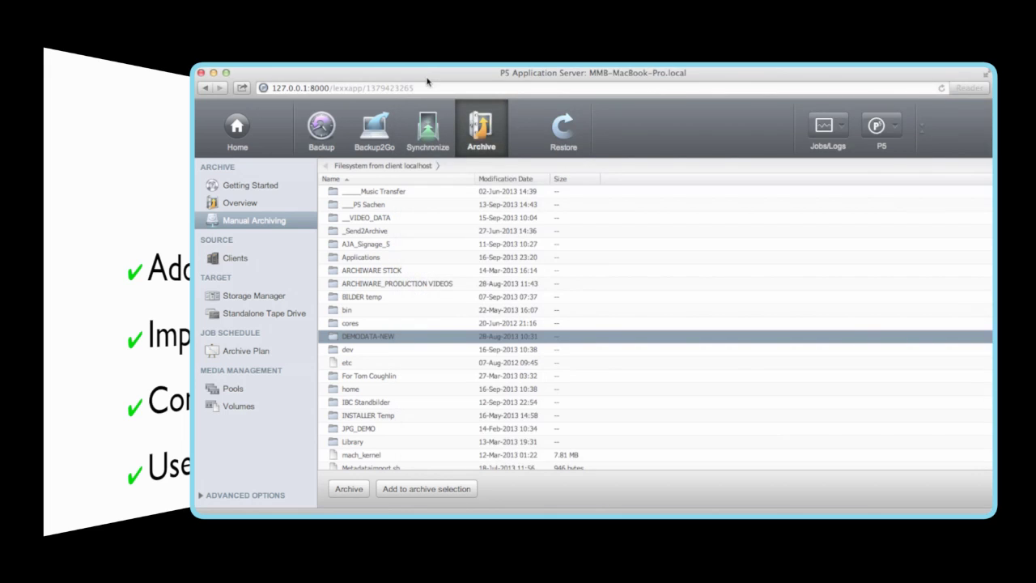
click(564, 134)
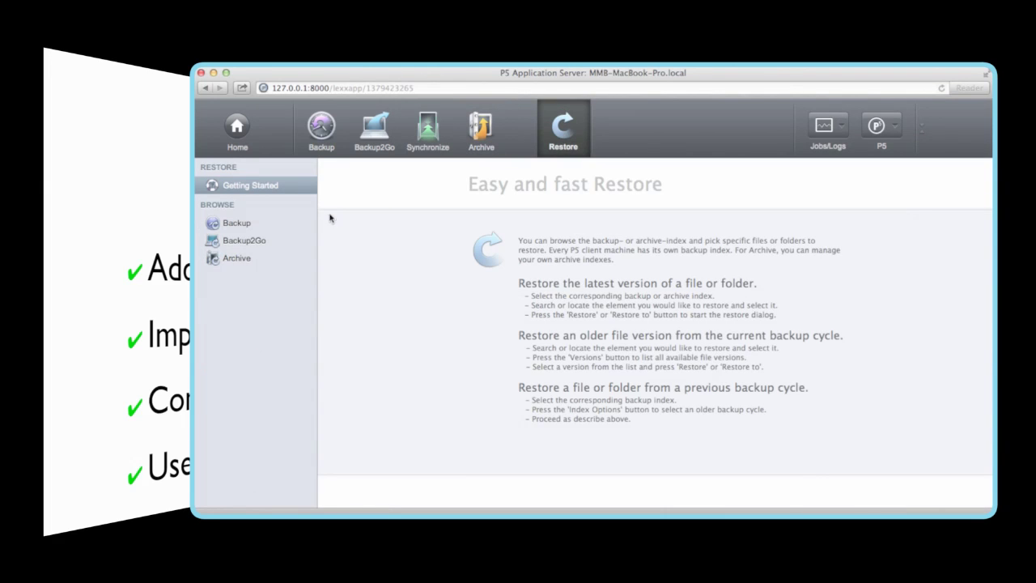
click(237, 258)
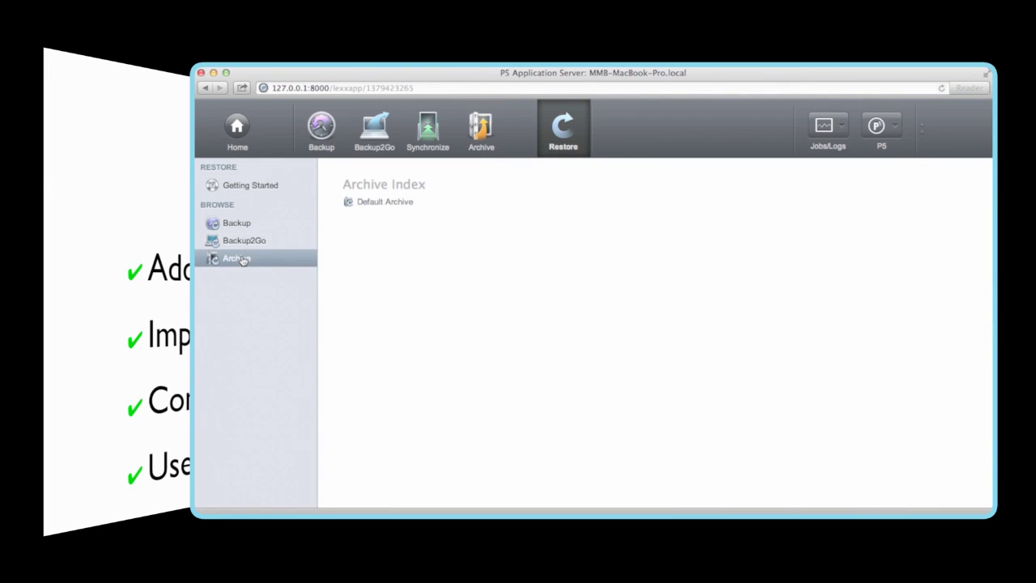
click(356, 205)
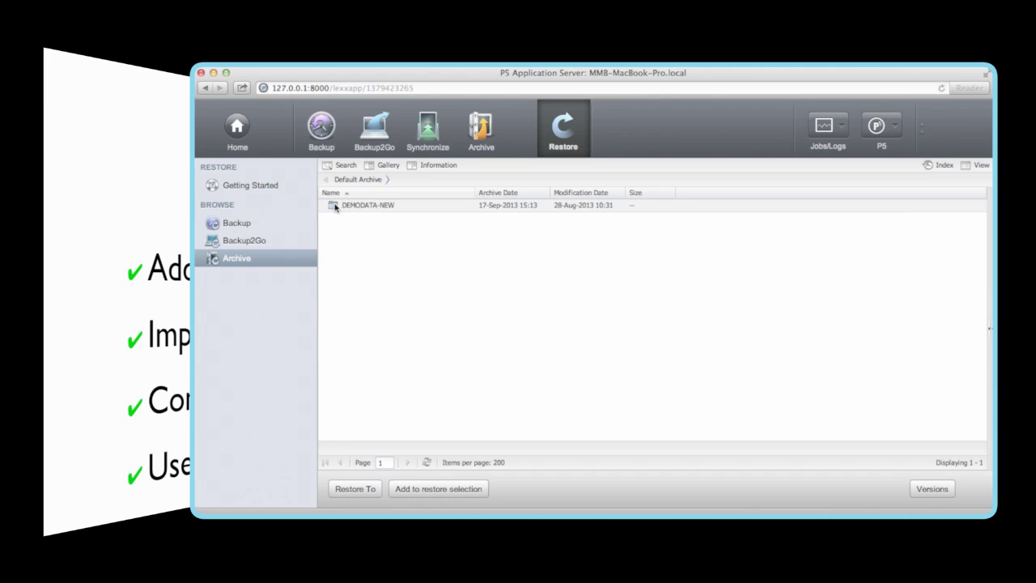
click(335, 207)
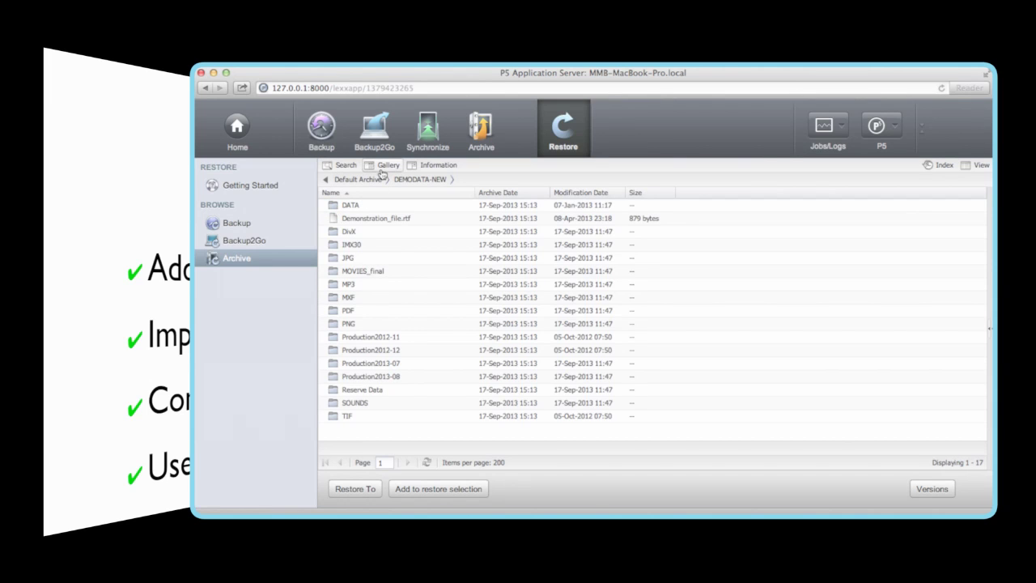
Show previews of the JPG folder with larger thumbnails, viewing B0004446_R.jpg.
click(434, 165)
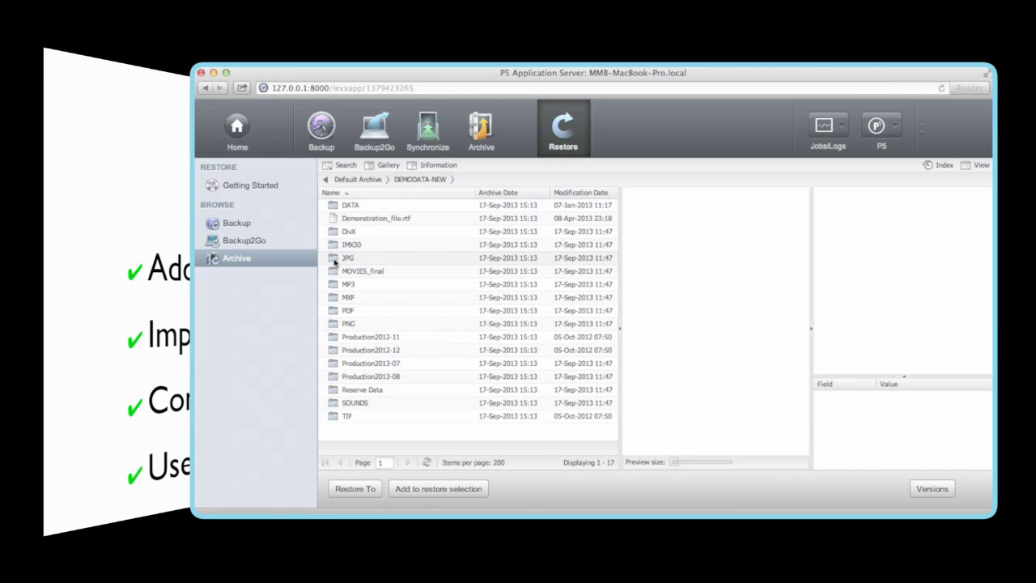
click(334, 259)
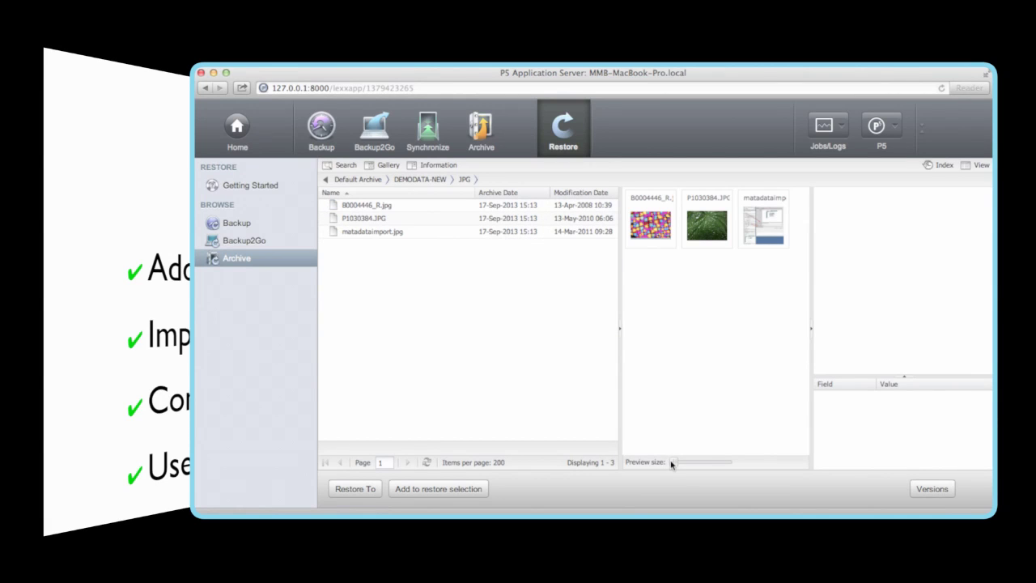
drag(673, 464, 692, 464)
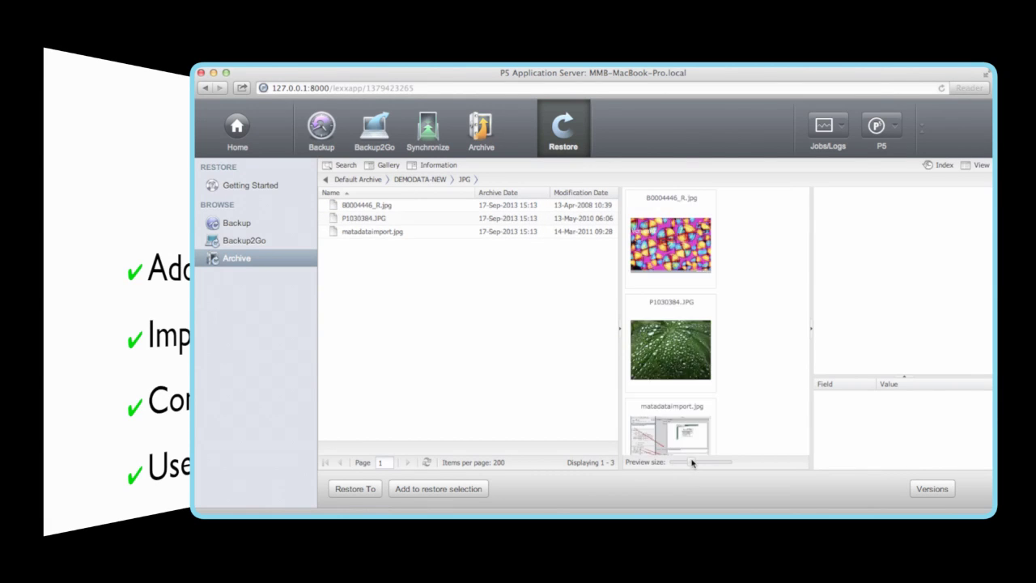
click(670, 251)
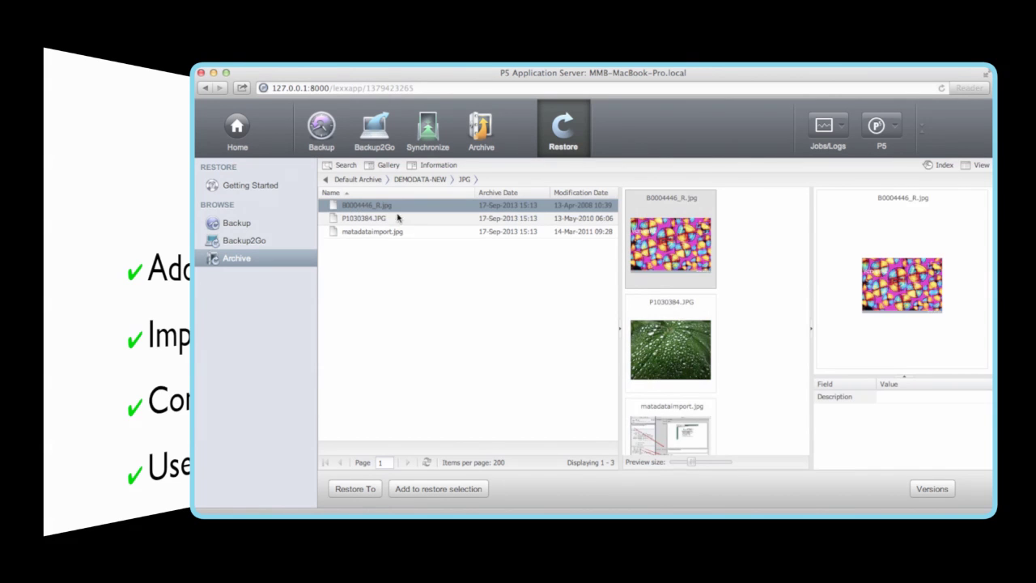
Return to DEMODATA-NEW and open the MOVIES_final folder.
click(407, 180)
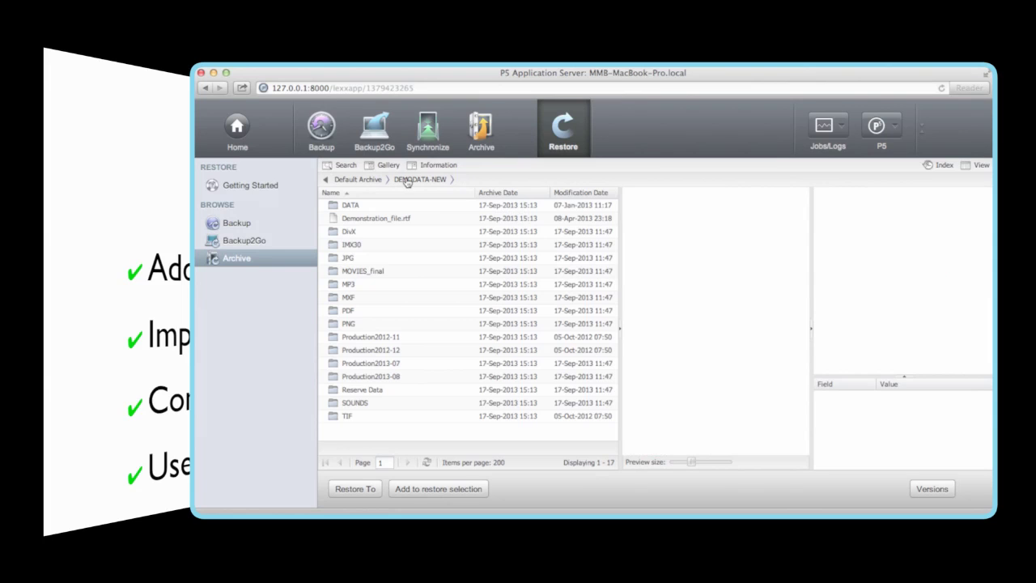
click(333, 274)
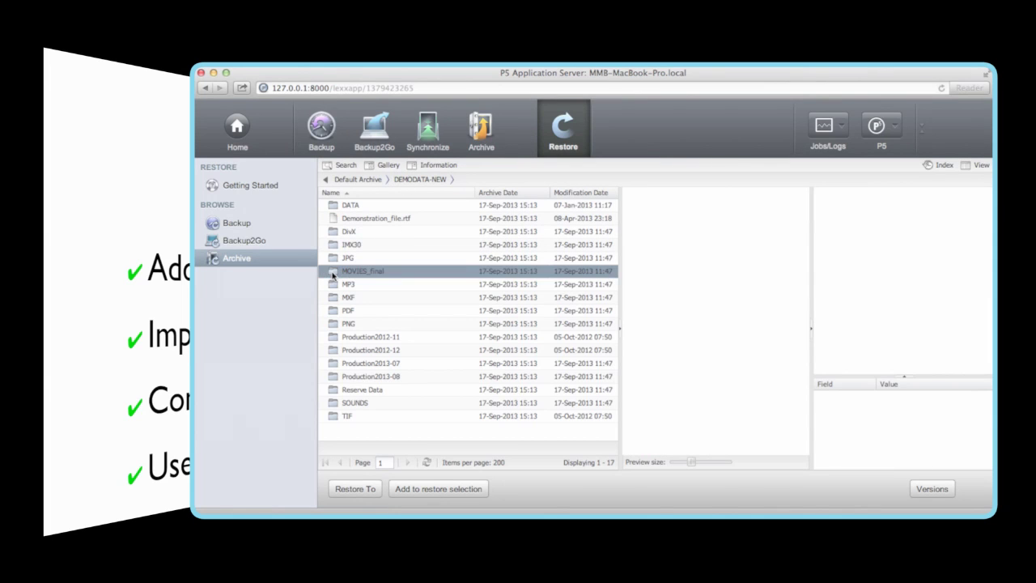
double_click(332, 274)
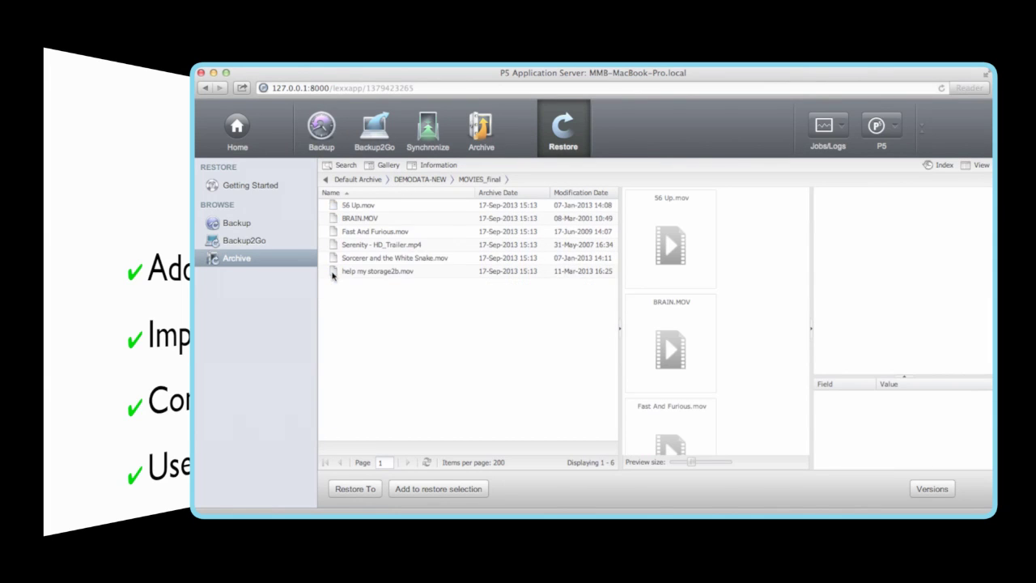
Preview 56 Up.mov, skip ahead to about 00:11 and pause playback.
click(669, 252)
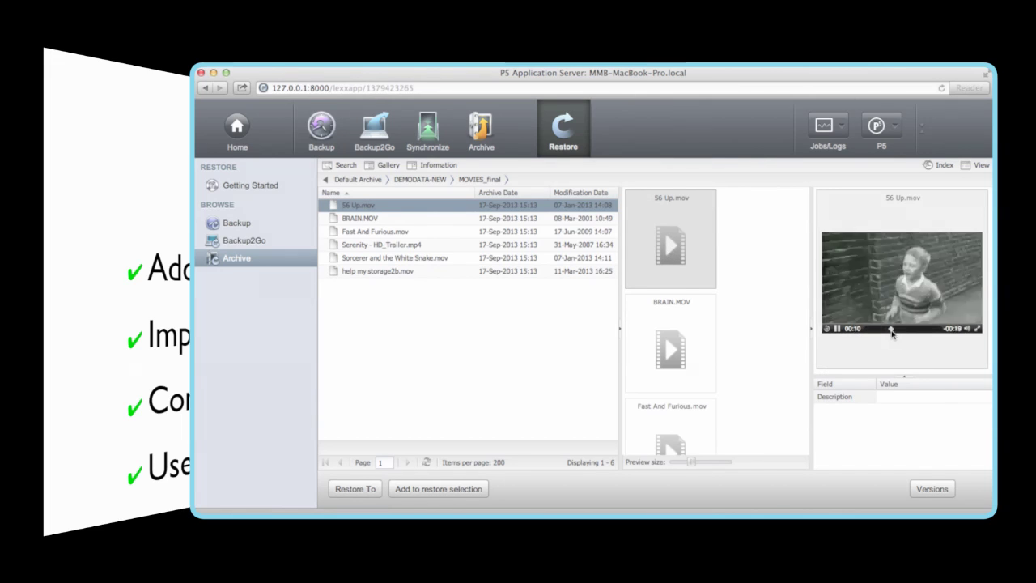
drag(871, 330, 894, 330)
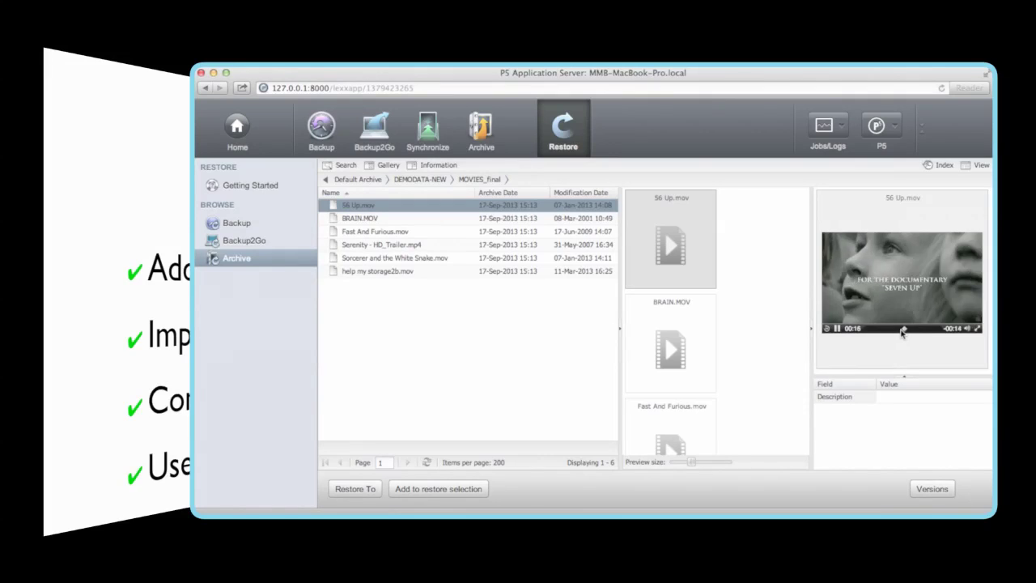
click(837, 328)
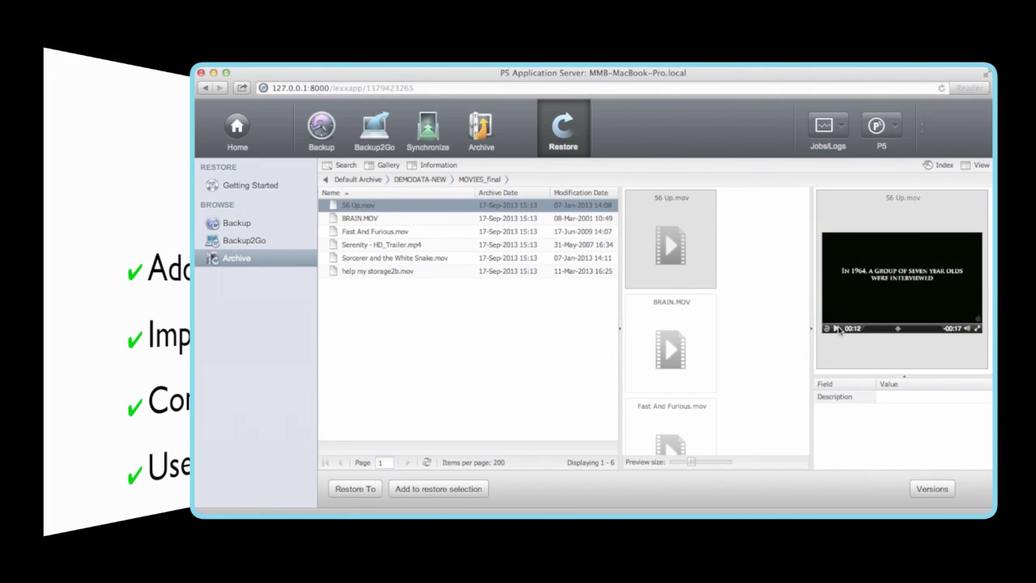